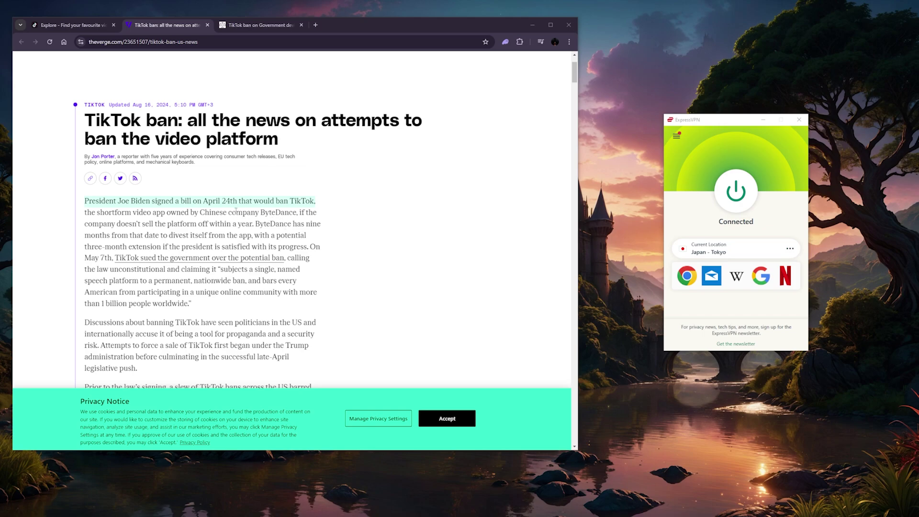
# - Check the government devices ban article, then return to the tiktok.com/explore tab
pyautogui.click(251, 28)
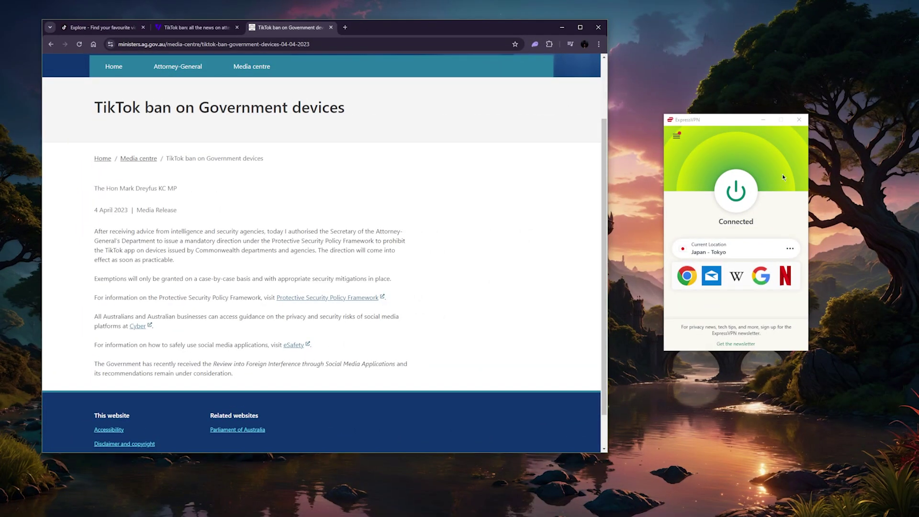
pyautogui.click(115, 28)
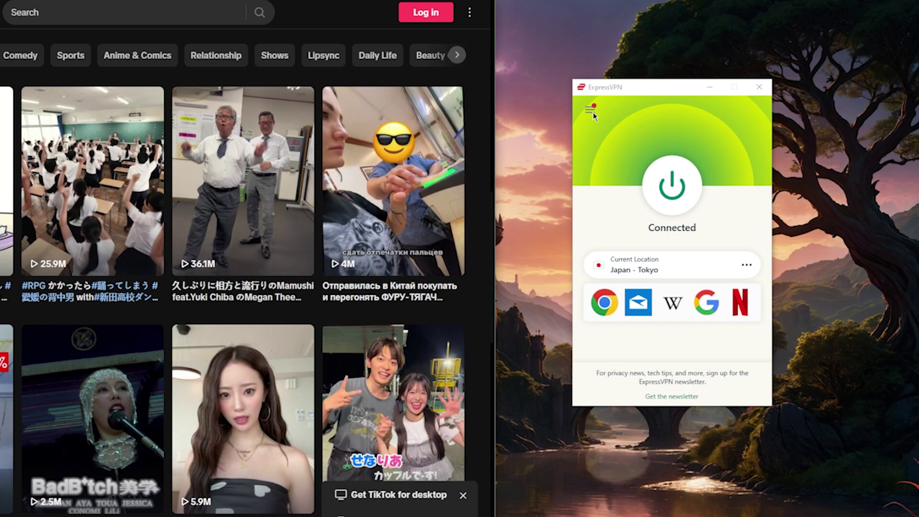
# - Pick USA - New York under Americas > United States in VPN Locations and confirm reconnecting
pyautogui.click(591, 111)
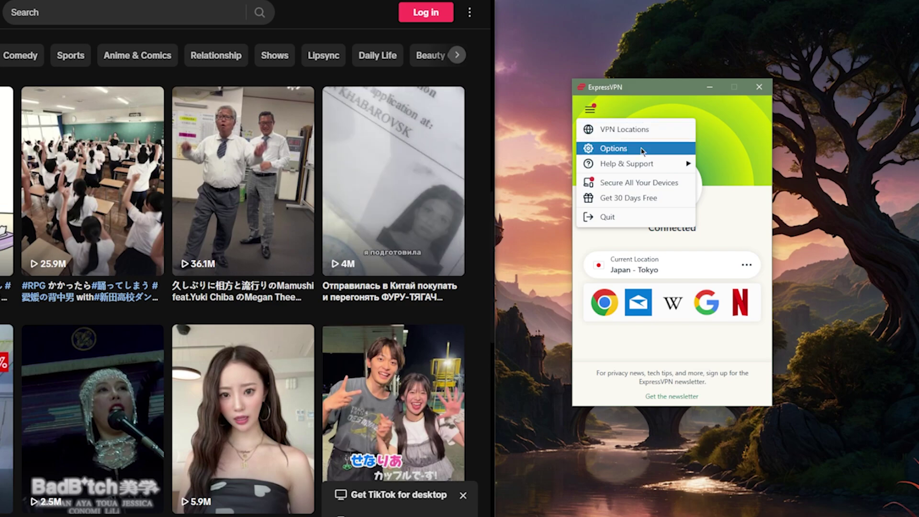
pyautogui.click(652, 130)
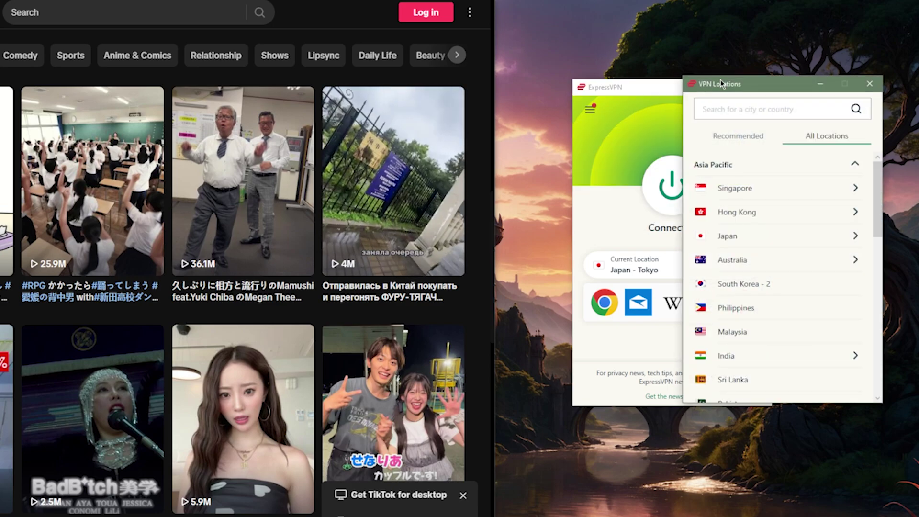
pyautogui.moveTo(722, 85); pyautogui.dragTo(412, 84)
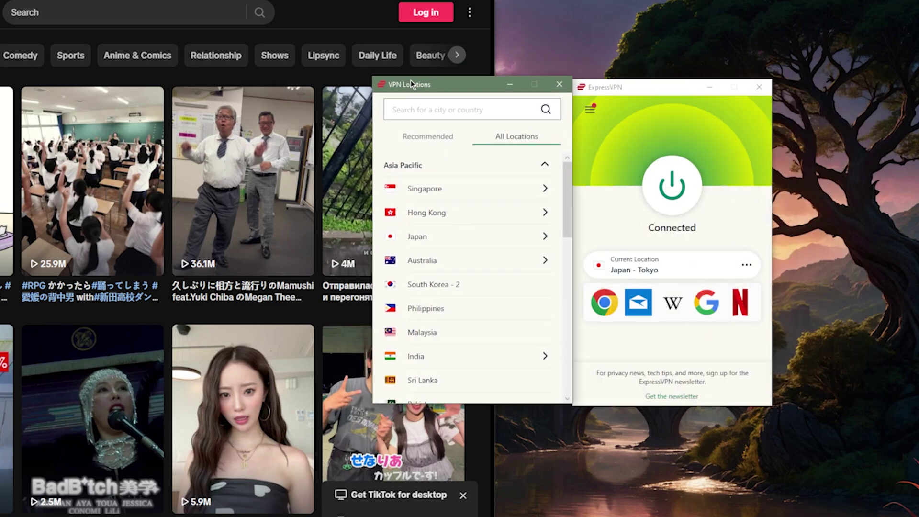
pyautogui.click(545, 165)
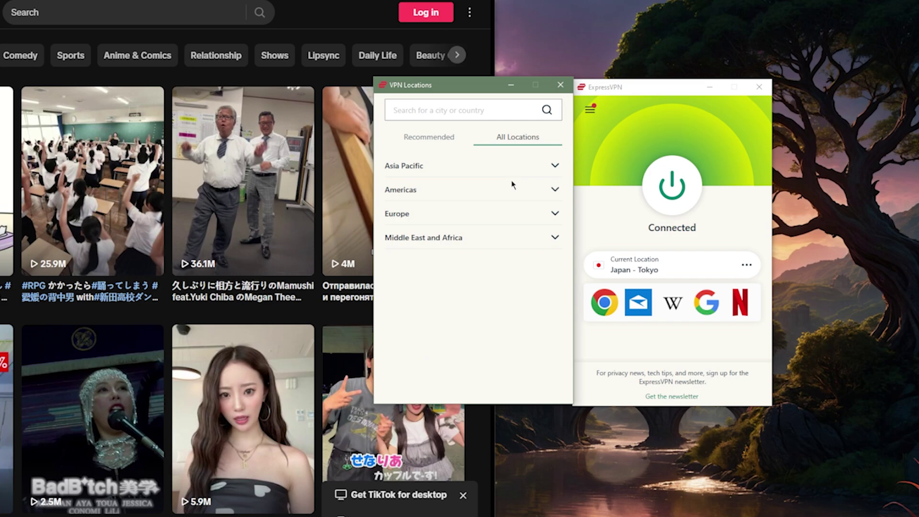
pyautogui.click(554, 189)
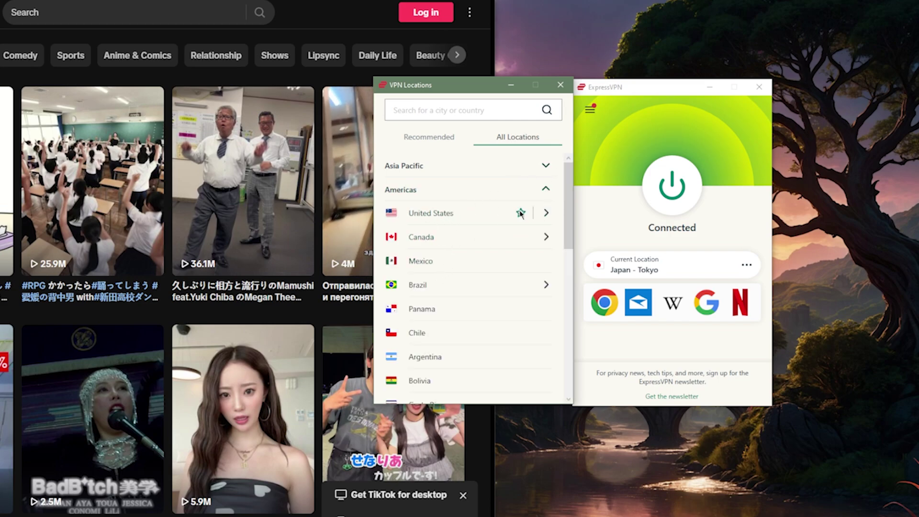
pyautogui.click(546, 214)
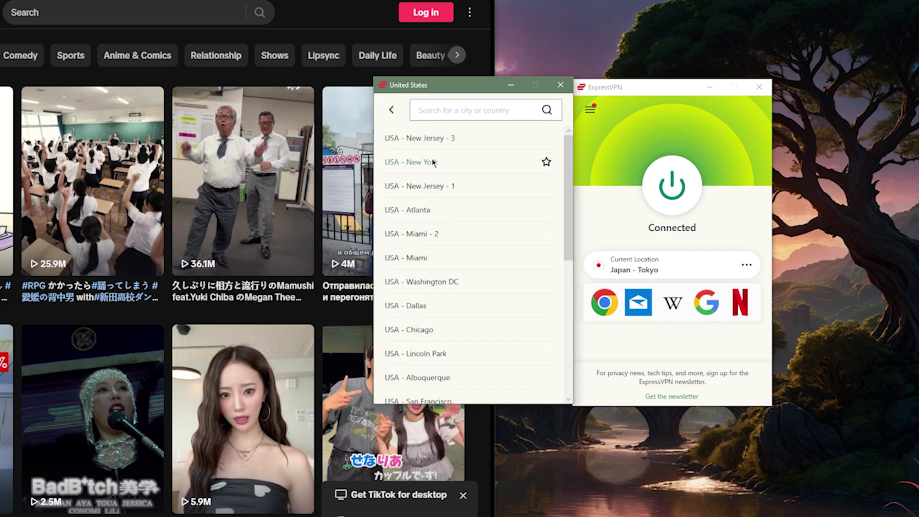
pyautogui.click(429, 161)
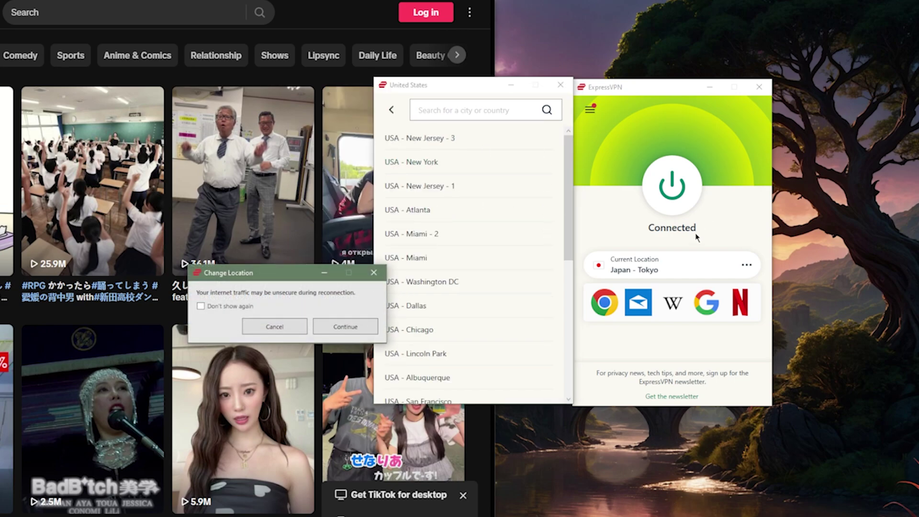
pyautogui.click(345, 326)
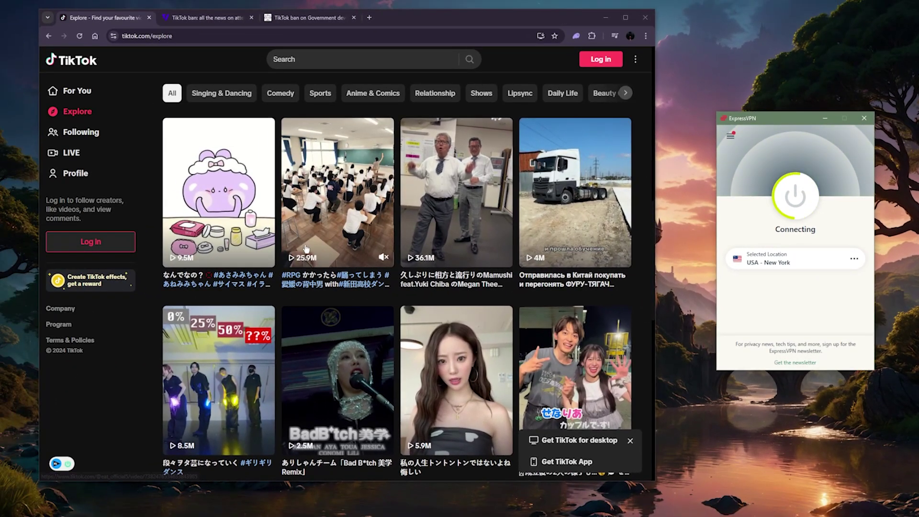
# - Reload tiktok.com/explore so it loads under the New York server
pyautogui.scroll(-4, 335, 302)
pyautogui.scroll(4, 345, 292)
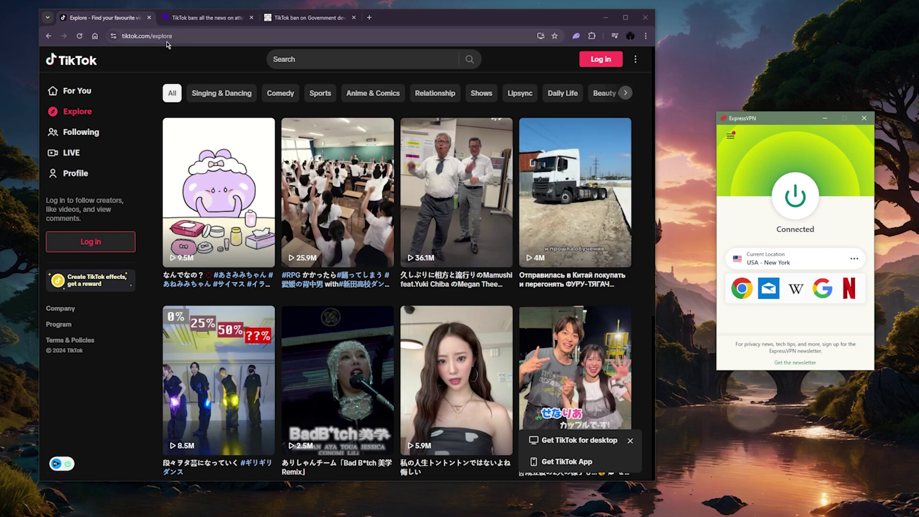
pyautogui.click(80, 36)
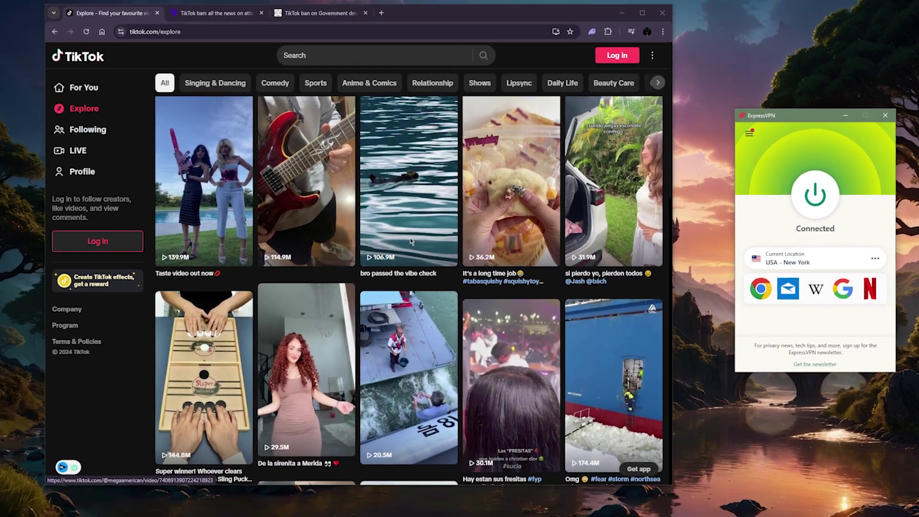
# - Scroll the refreshed US feed, then connect the phone's ExpressVPN to USA - New York
pyautogui.scroll(-3, 308, 240)
pyautogui.scroll(-4, 445, 242)
pyautogui.scroll(8, 440, 215)
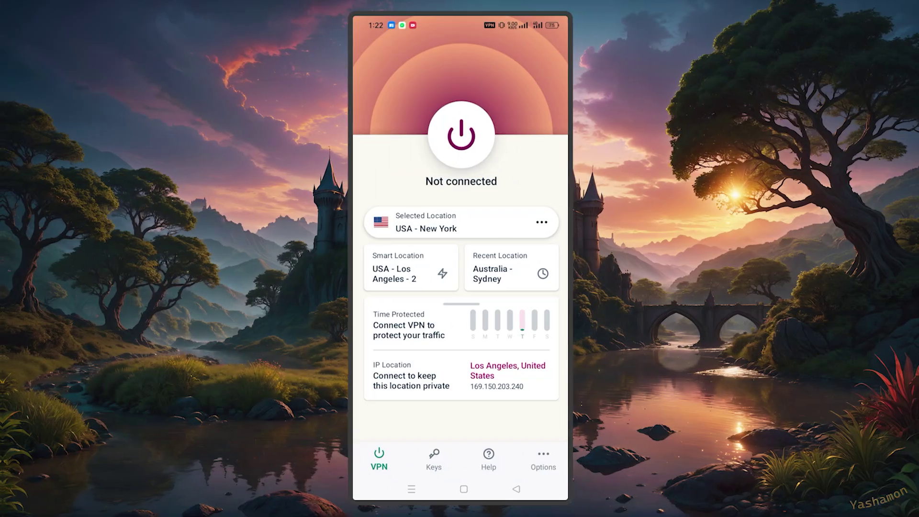
pyautogui.click(461, 135)
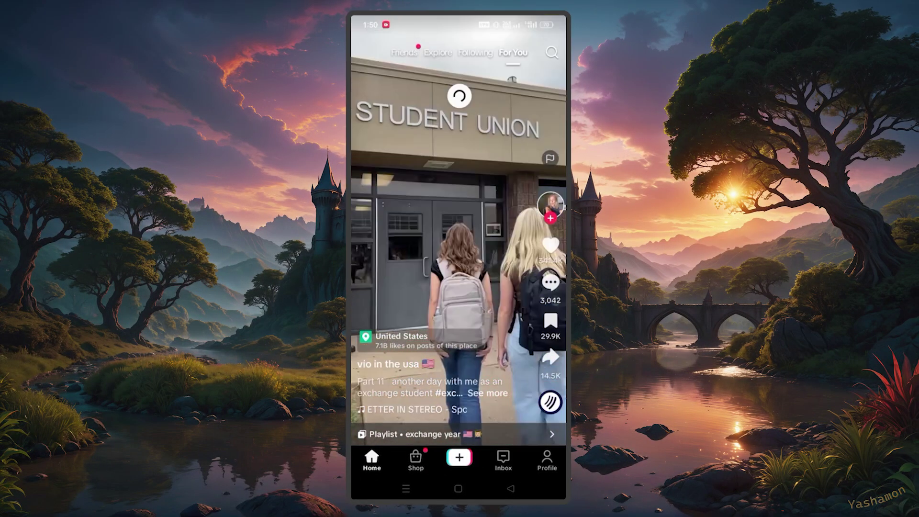
# - Swipe through three US videos in TikTok's For You feed, including a Fox News clip
pyautogui.scroll(-1, 458, 229)
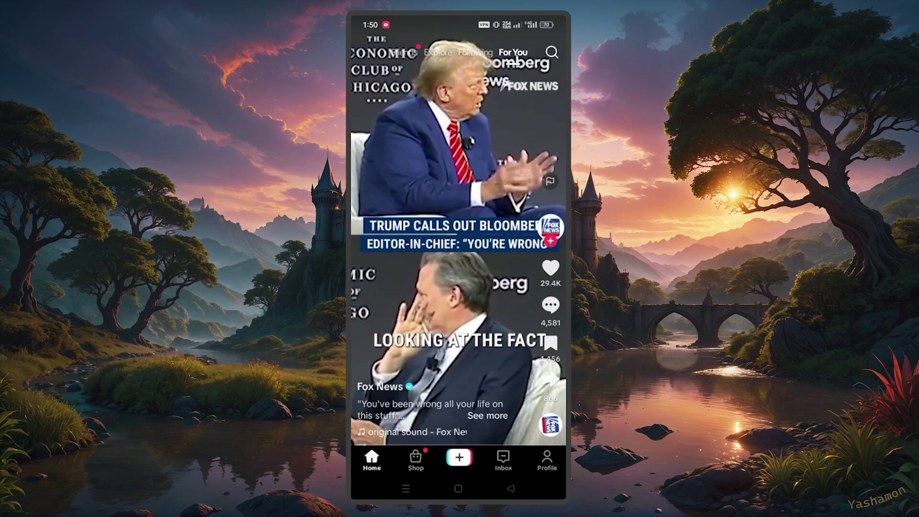
pyautogui.scroll(-1, 458, 230)
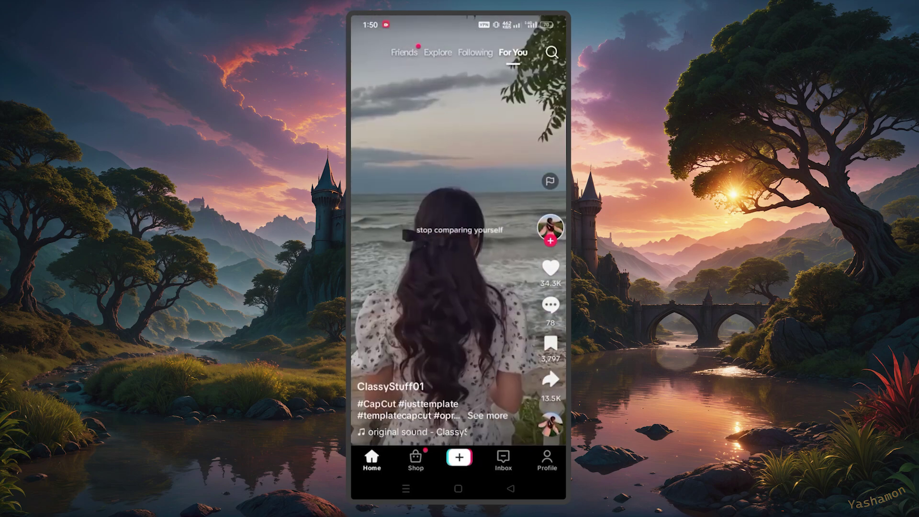
pyautogui.scroll(-1, 459, 229)
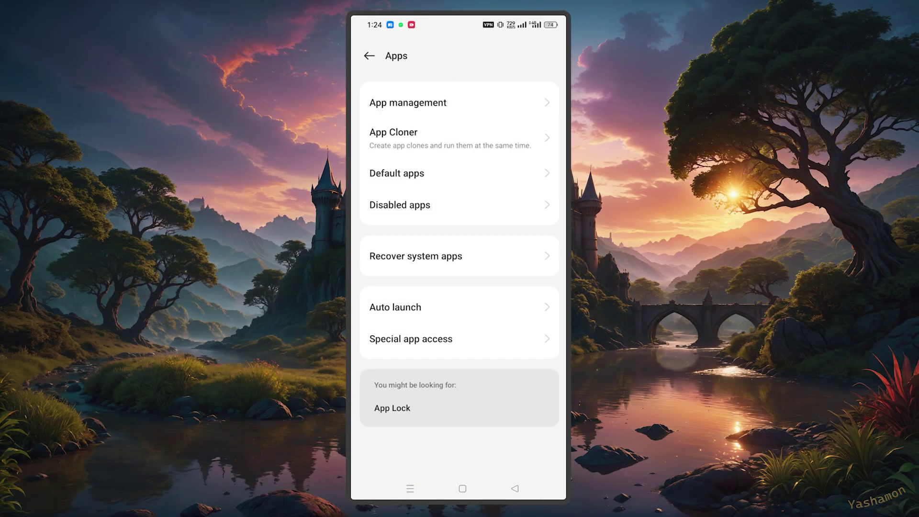
# - Open TikTok's Storage usage page via Settings > Apps > App management
pyautogui.click(408, 102)
pyautogui.click(402, 201)
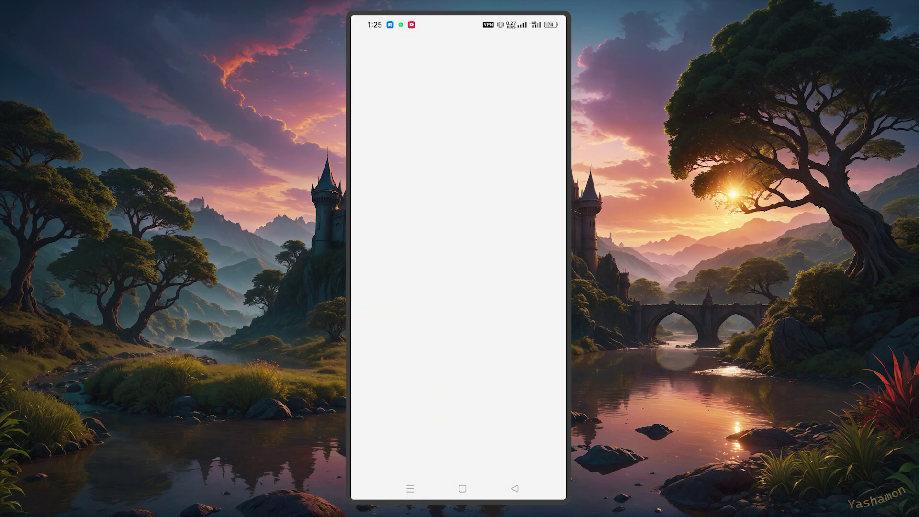
pyautogui.click(400, 406)
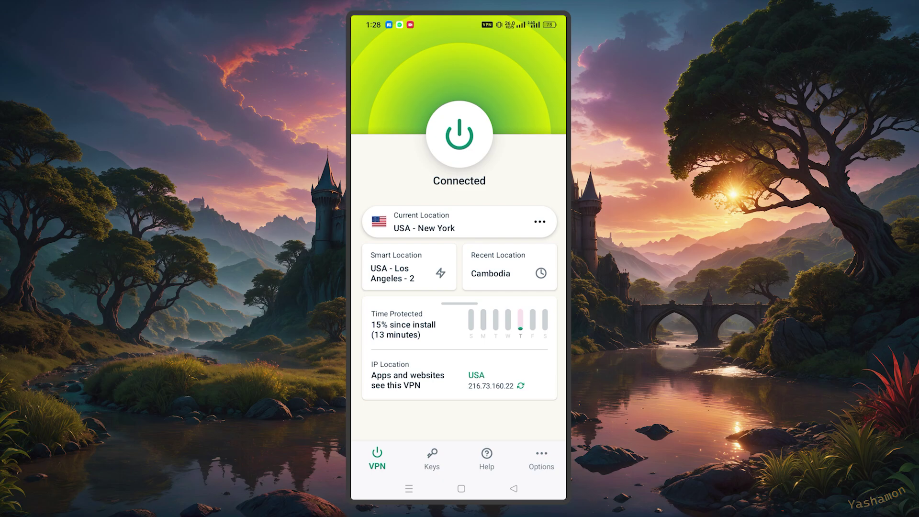
# - Open VPN Locations from the Current Location card and show the ALL LOCATIONS list
pyautogui.click(450, 221)
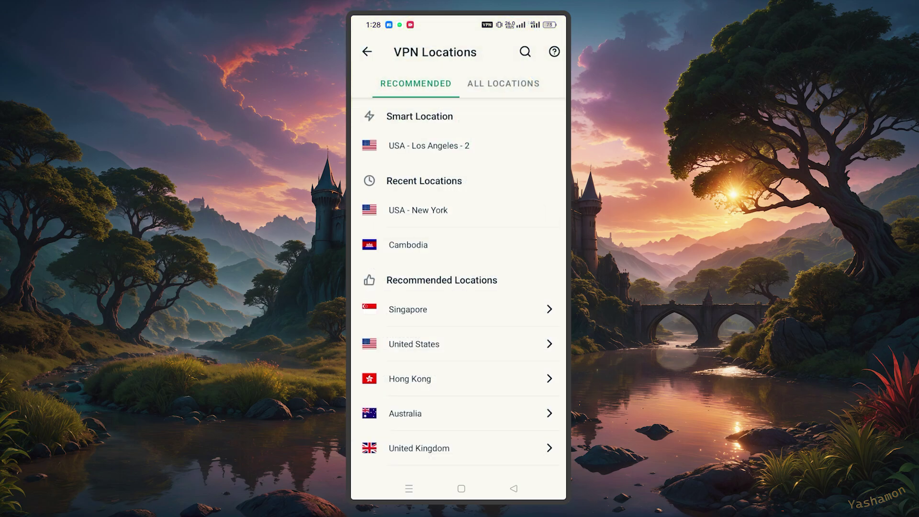
pyautogui.click(503, 83)
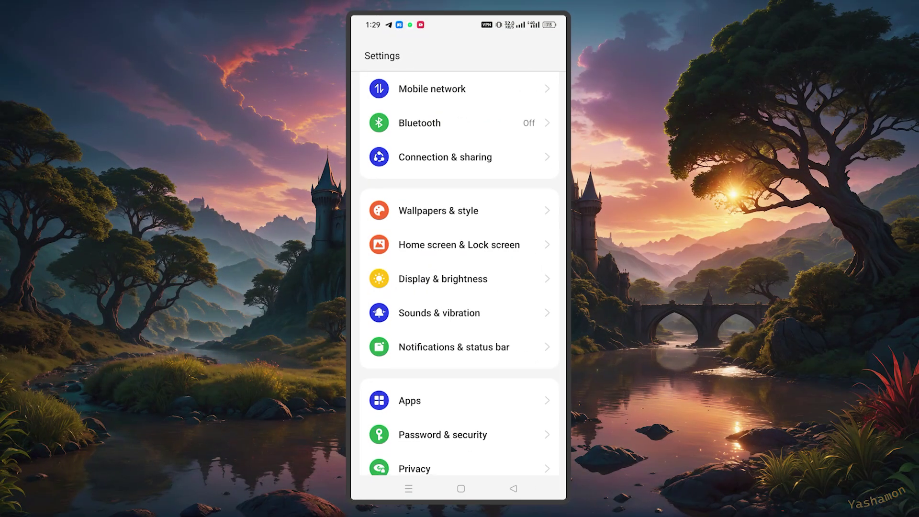
# - Open Google Play Store's Storage usage page via Settings > Apps > App management
pyautogui.click(409, 400)
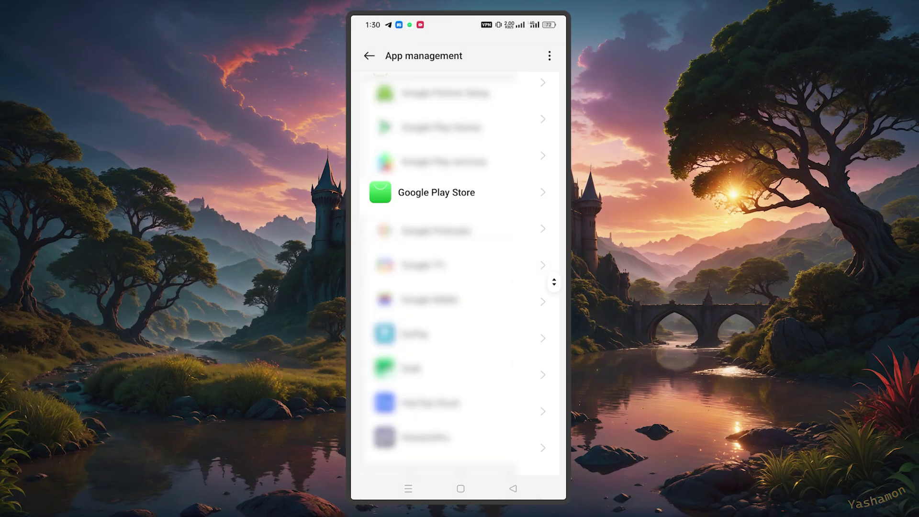
pyautogui.click(436, 192)
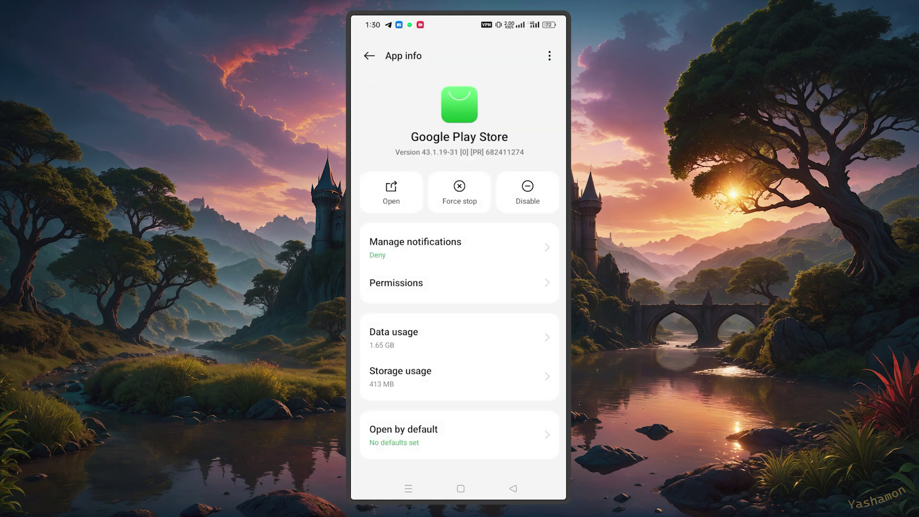
pyautogui.click(400, 373)
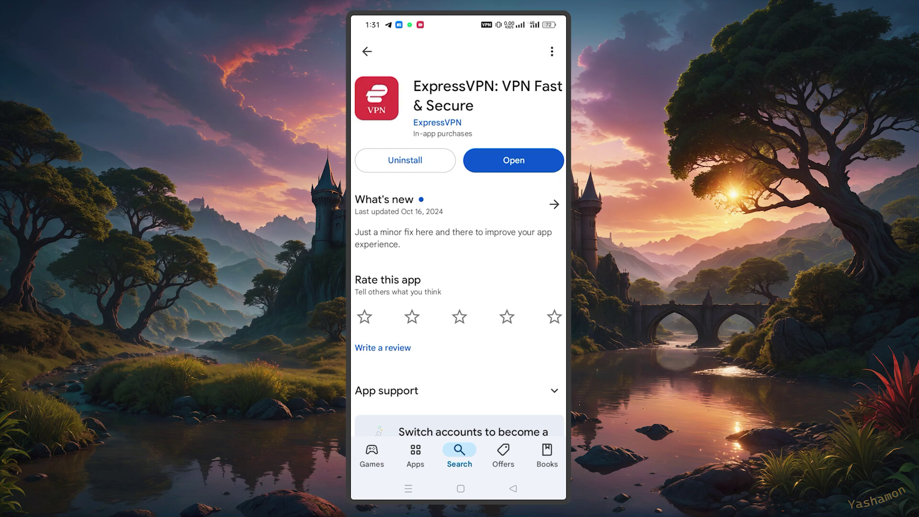
# - From the Games tab, reach Payment methods under the profile's Payments & subscriptions
pyautogui.click(371, 455)
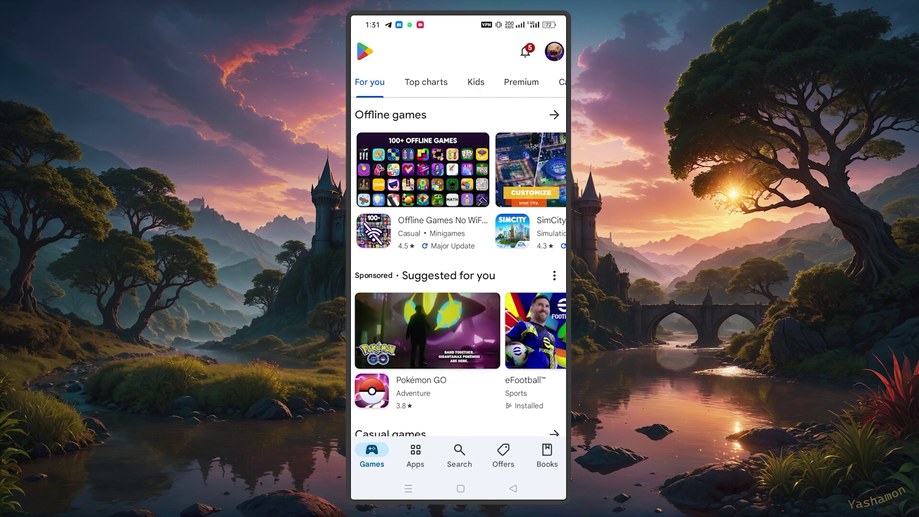
pyautogui.click(554, 51)
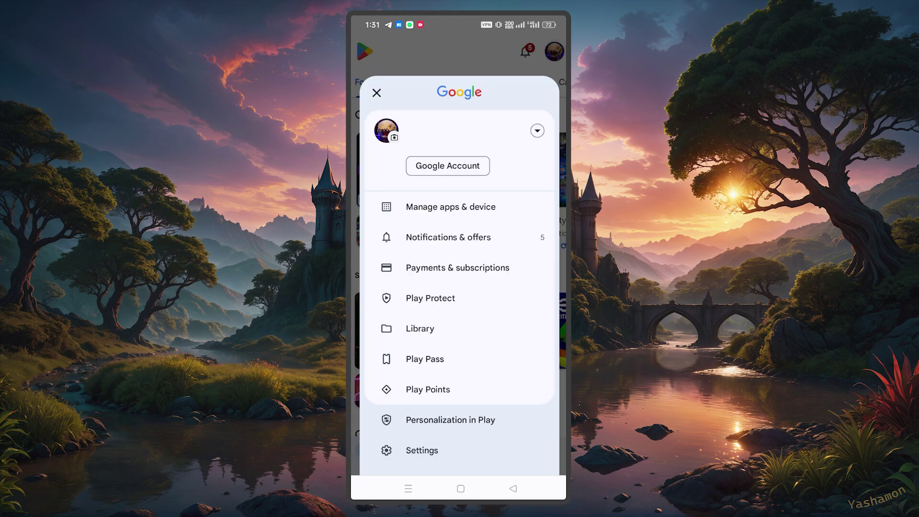
pyautogui.click(457, 268)
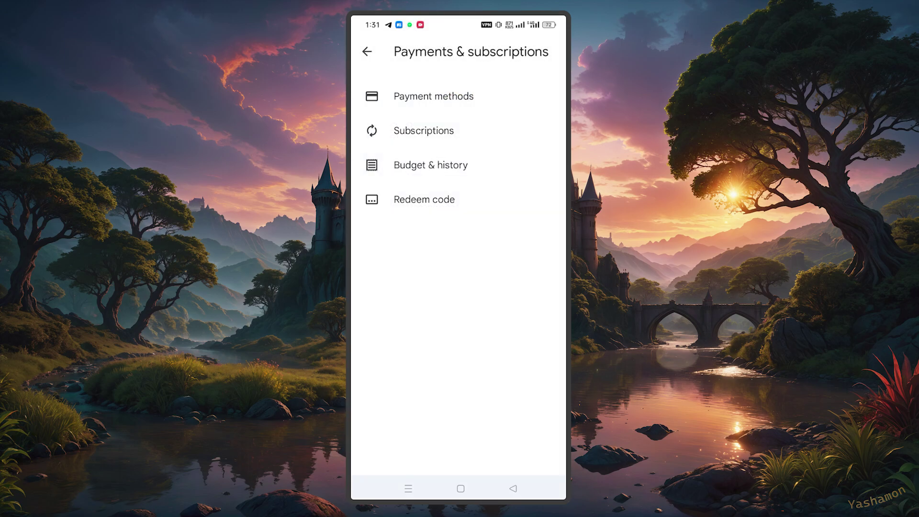
pyautogui.click(434, 96)
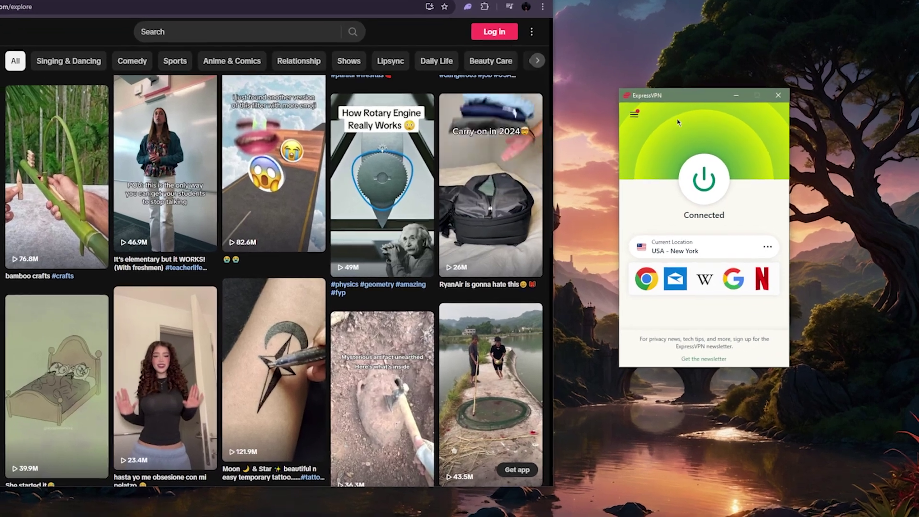
pyautogui.click(710, 151)
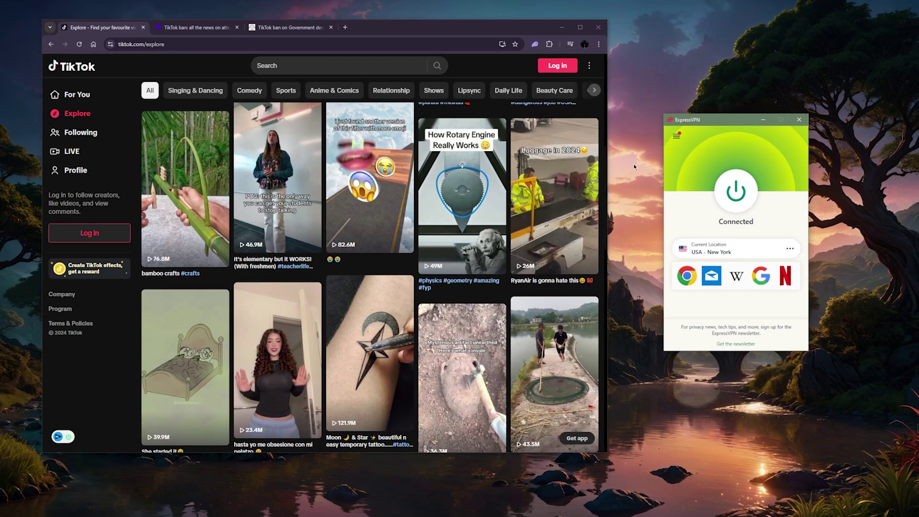
pyautogui.scroll(5, 375, 247)
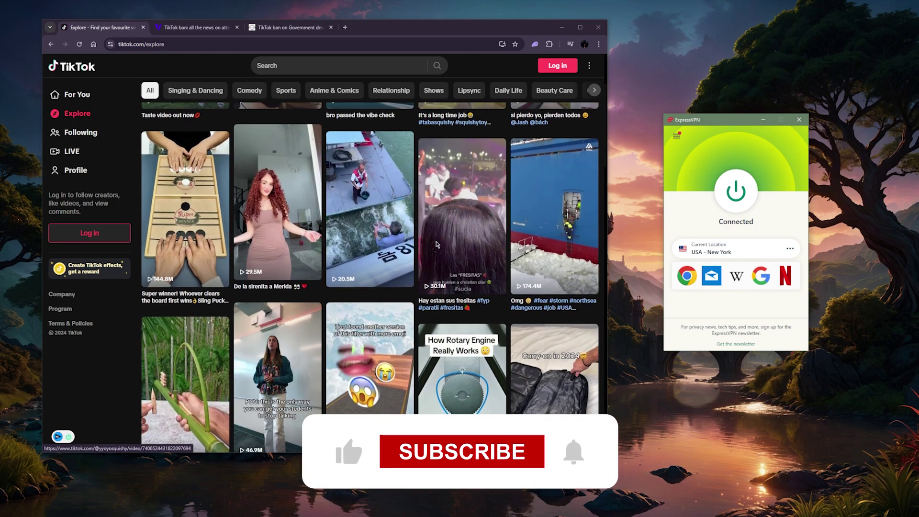
pyautogui.scroll(3, 374, 248)
pyautogui.scroll(-5, 377, 248)
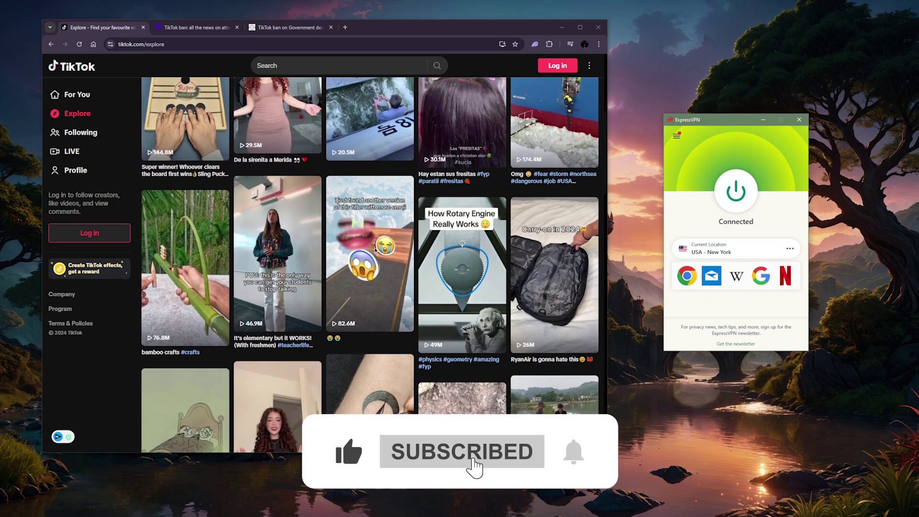
pyautogui.scroll(4, 379, 250)
pyautogui.scroll(-3, 378, 249)
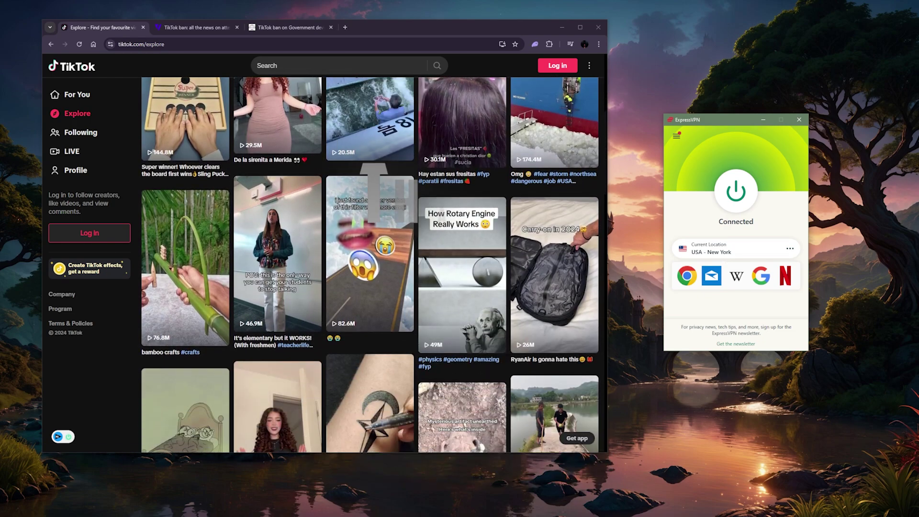